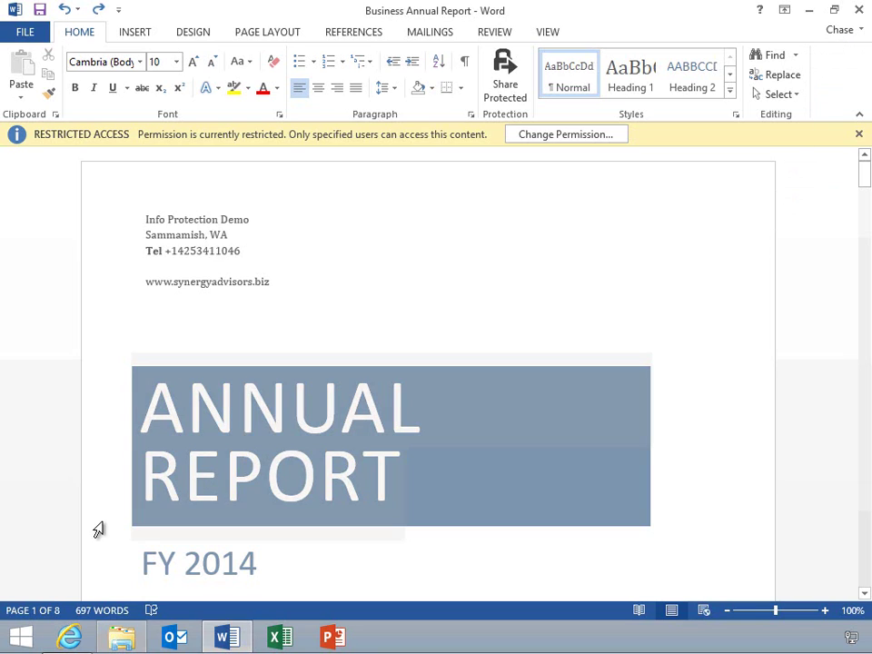
# Look in the MSIPC rights-management folder, then start a protected share addressed to the recipient
pyautogui.click(119, 637)
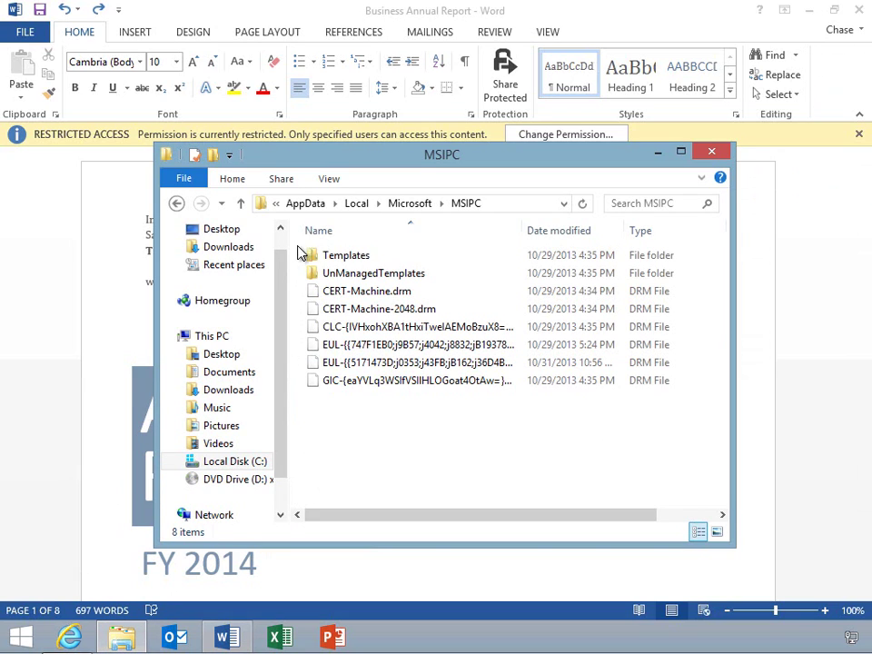
pyautogui.click(709, 154)
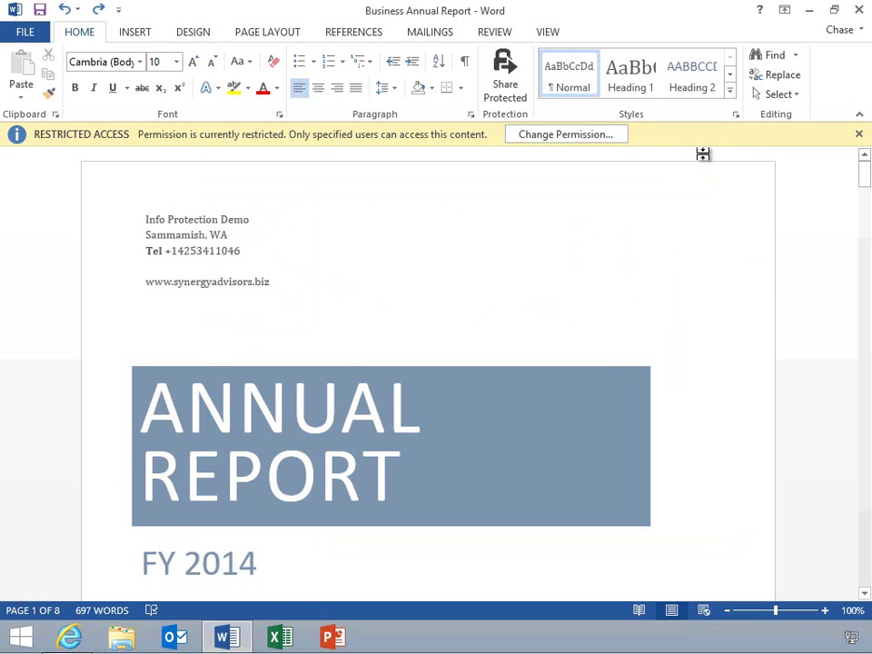
pyautogui.click(507, 85)
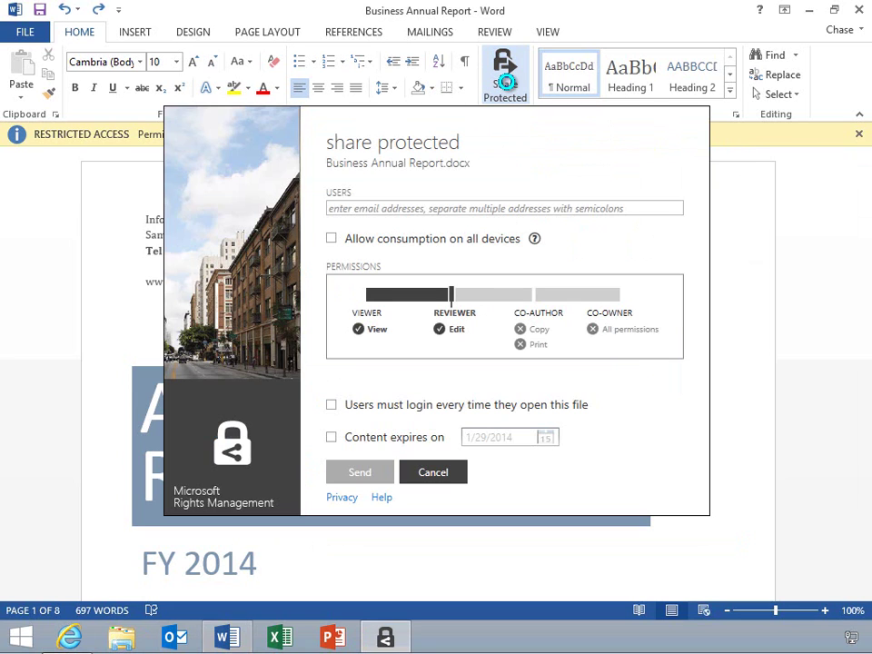
pyautogui.click(377, 211)
pyautogui.hotkey('ctrl', 'v')
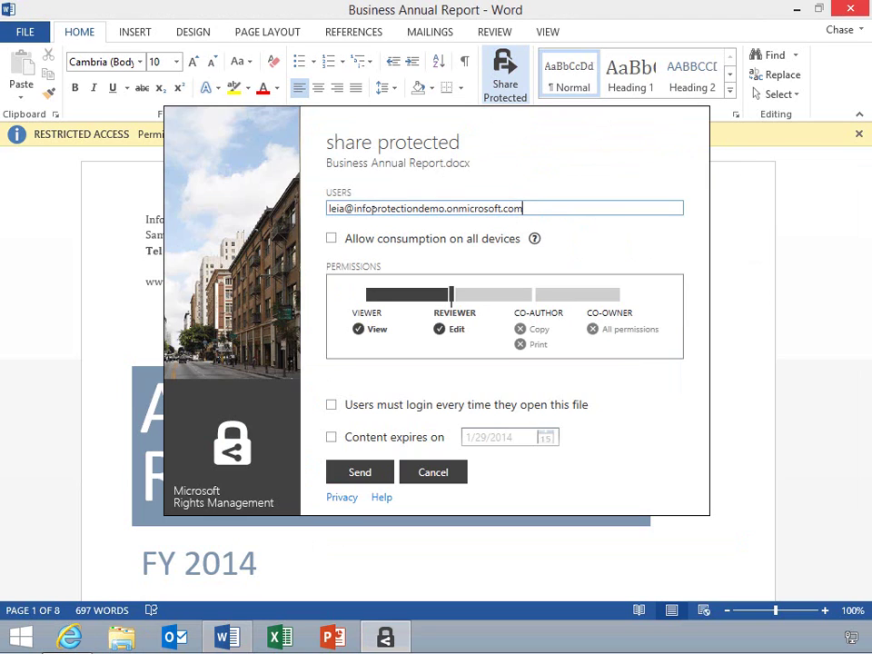
# Set the recipient's permission to Viewer and make the content expire on 1/29/2015
pyautogui.click(535, 297)
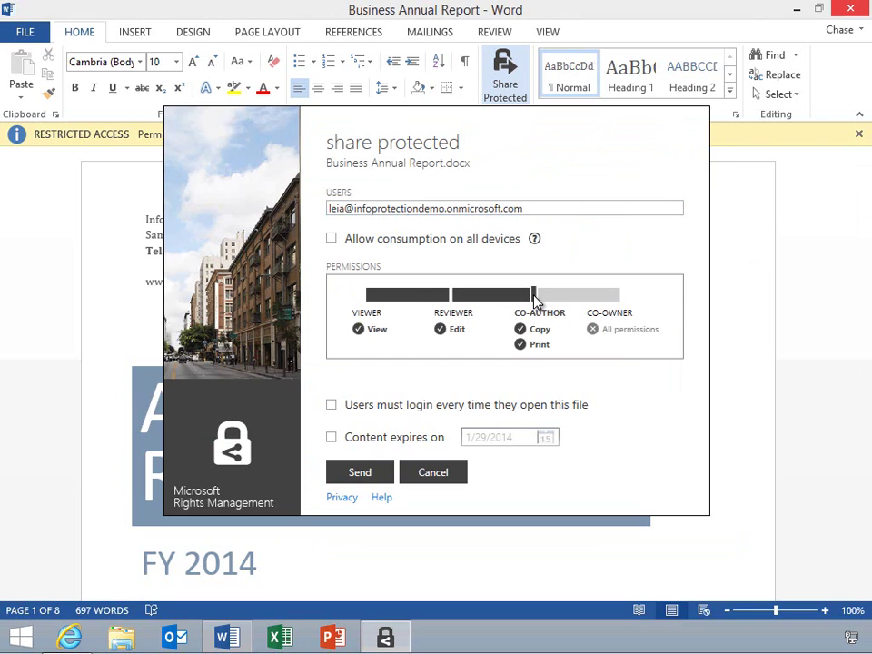
pyautogui.click(621, 302)
pyautogui.click(534, 297)
pyautogui.click(452, 297)
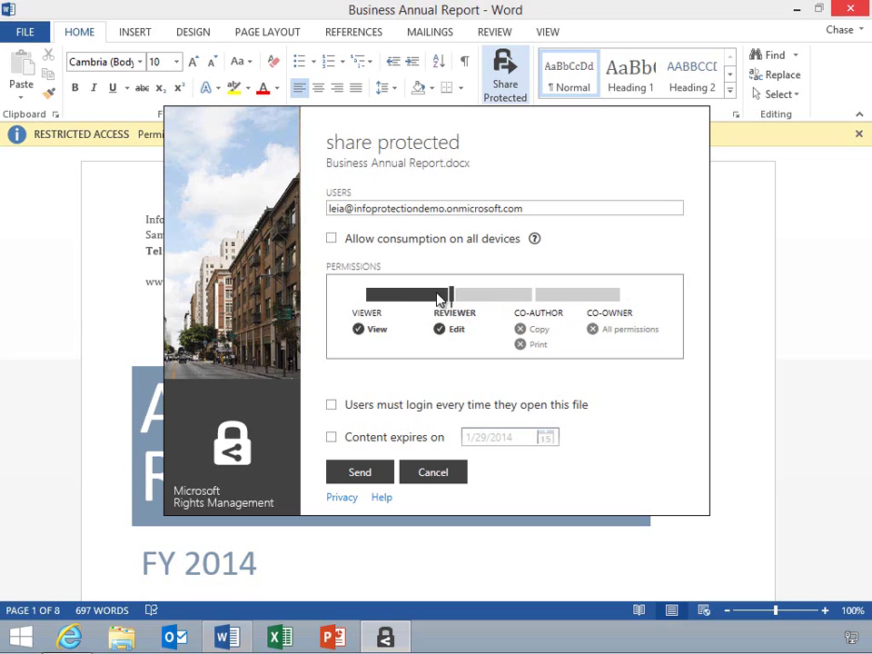
pyautogui.click(373, 299)
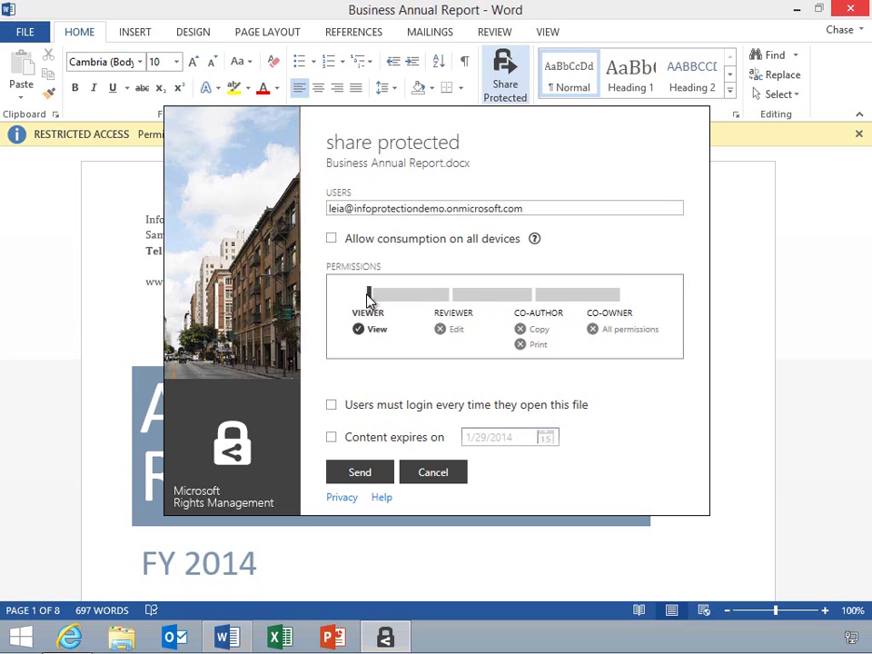
pyautogui.click(332, 439)
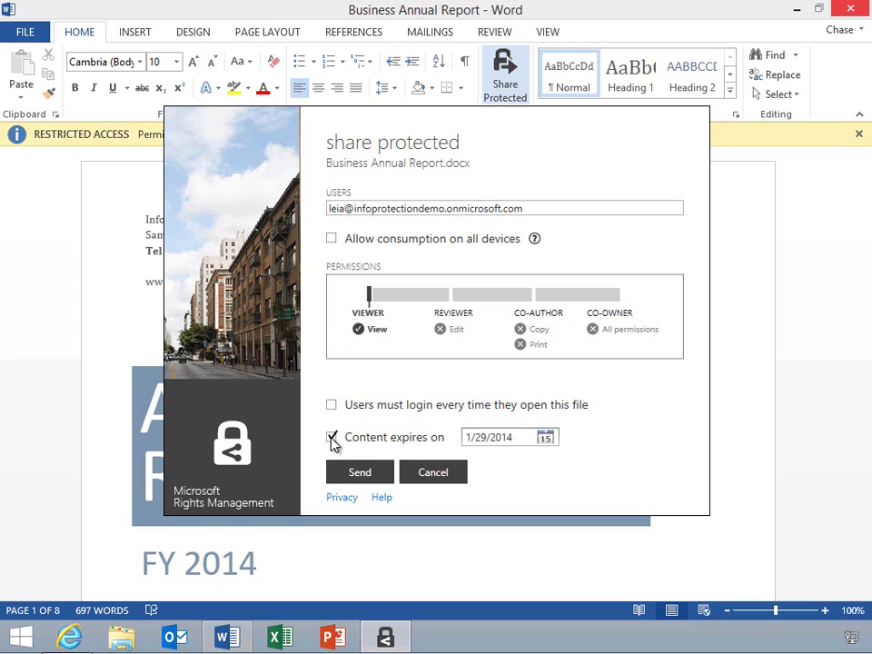
pyautogui.click(514, 438)
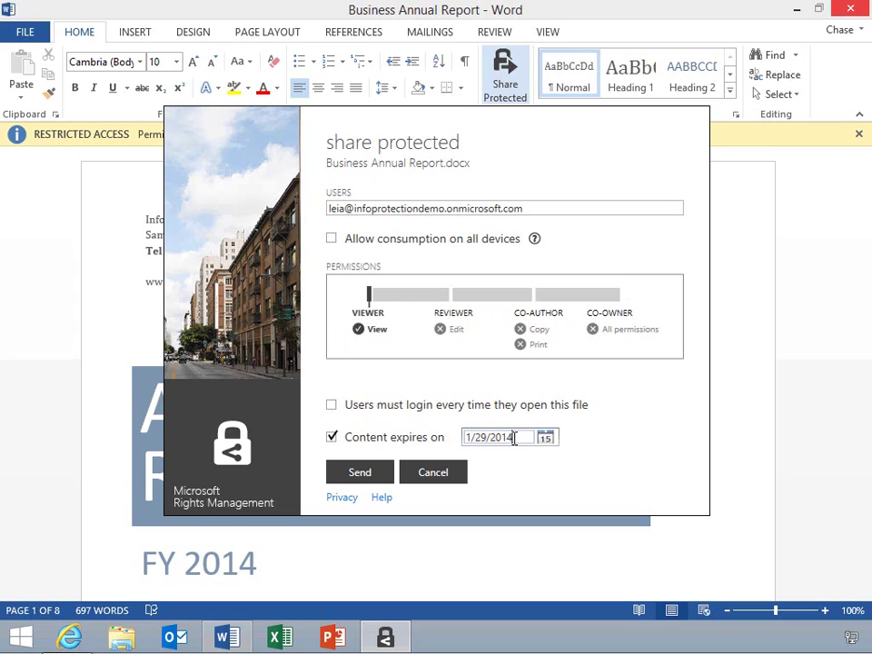
pyautogui.press('BackSpace')
pyautogui.write('5')
# Send the protected share of Business Annual Report.docx to the recipient
pyautogui.click(363, 482)
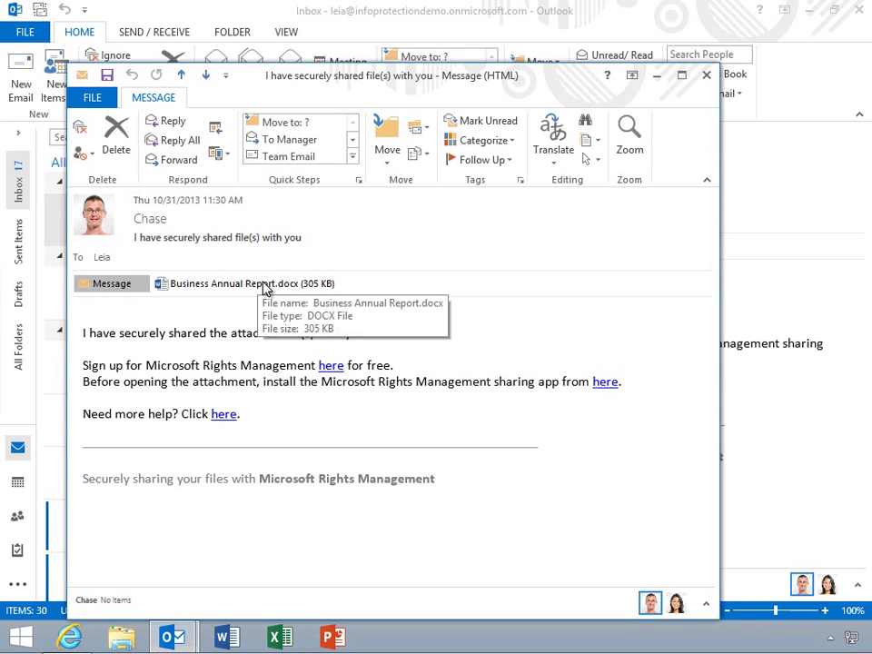
# Open the Business Annual Report.docx attachment from the received message in Word
pyautogui.doubleClick(266, 285)
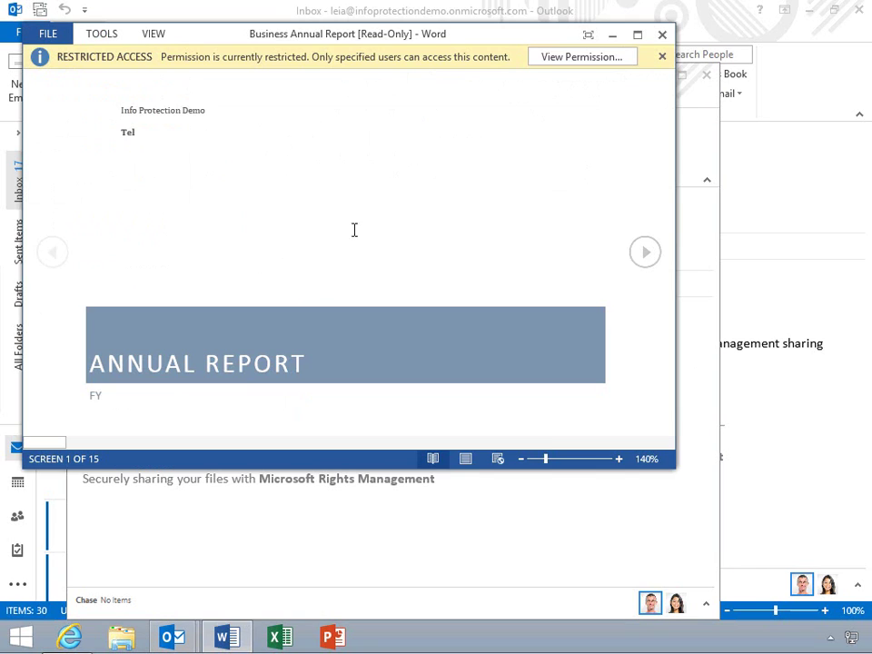
# Maximize the report and review its view-only permission summary
pyautogui.click(639, 35)
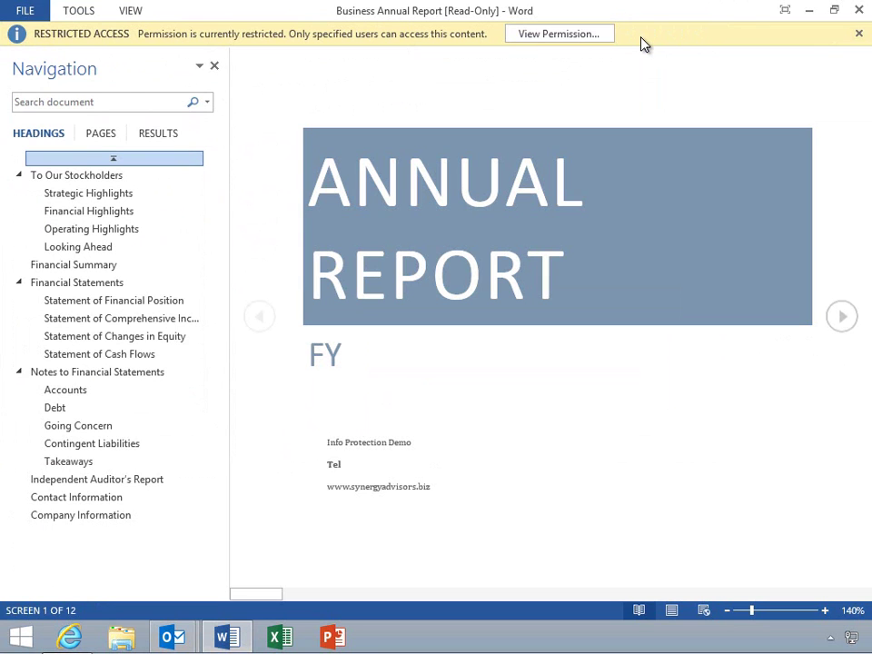
pyautogui.click(561, 35)
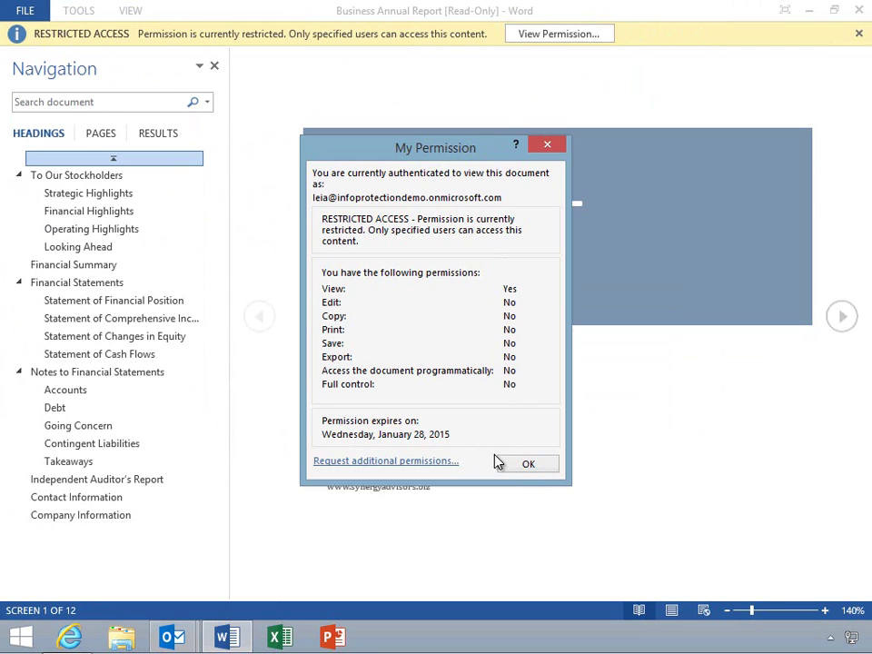
pyautogui.click(528, 465)
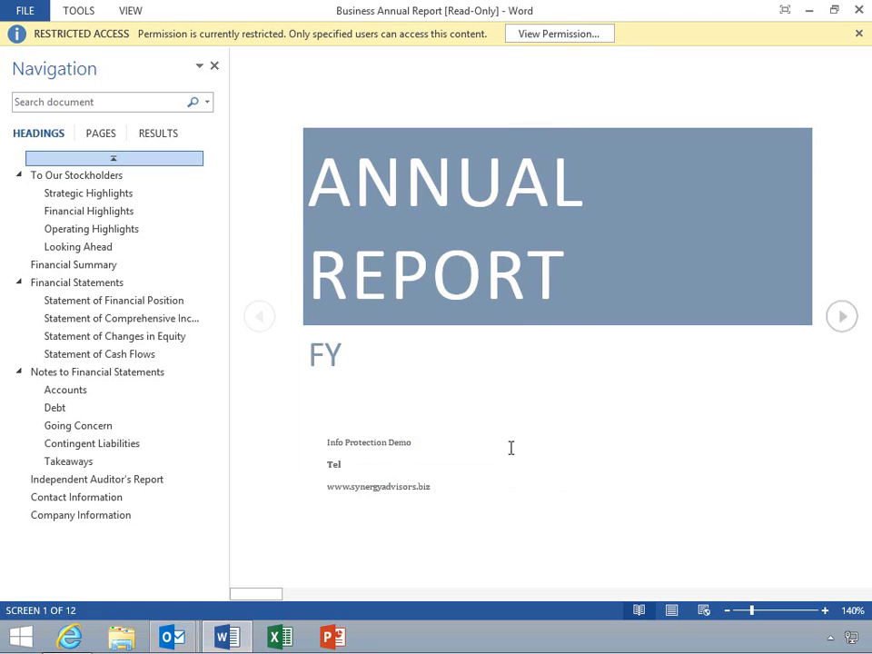
# Check File > Info, then select the ANNUAL REPORT title and see that Copy is disabled
pyautogui.click(30, 15)
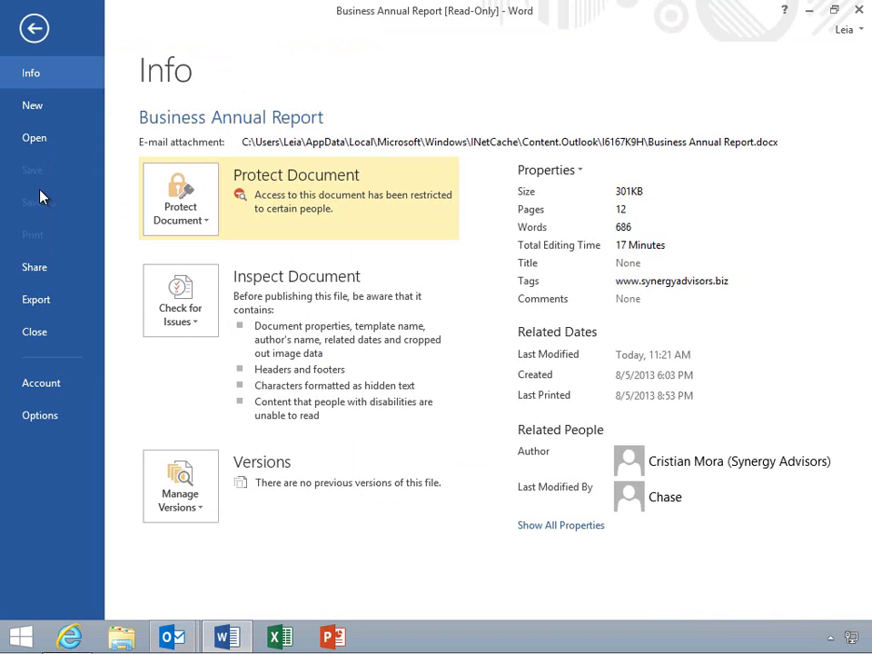
pyautogui.click(32, 30)
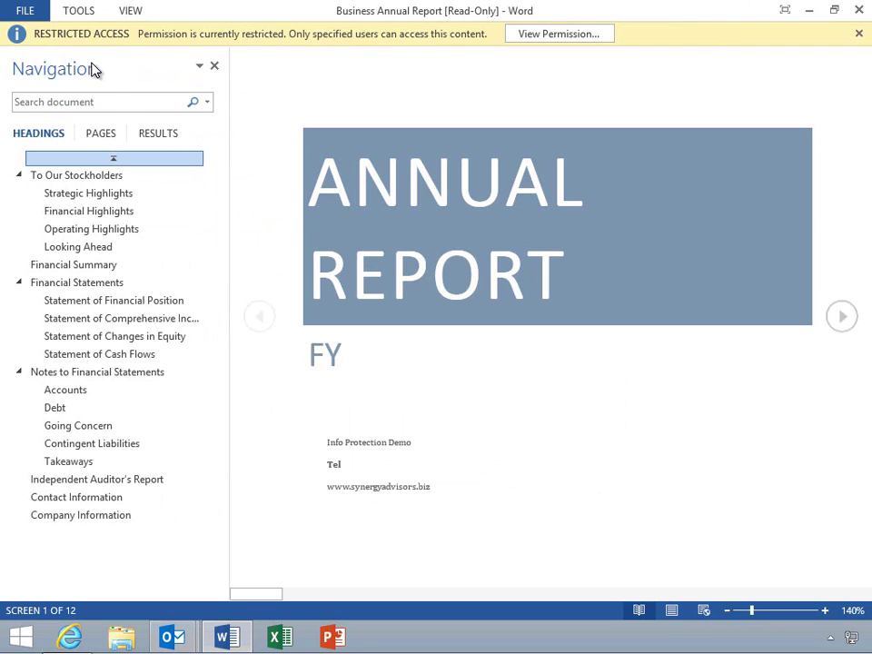
pyautogui.tripleClick(359, 188)
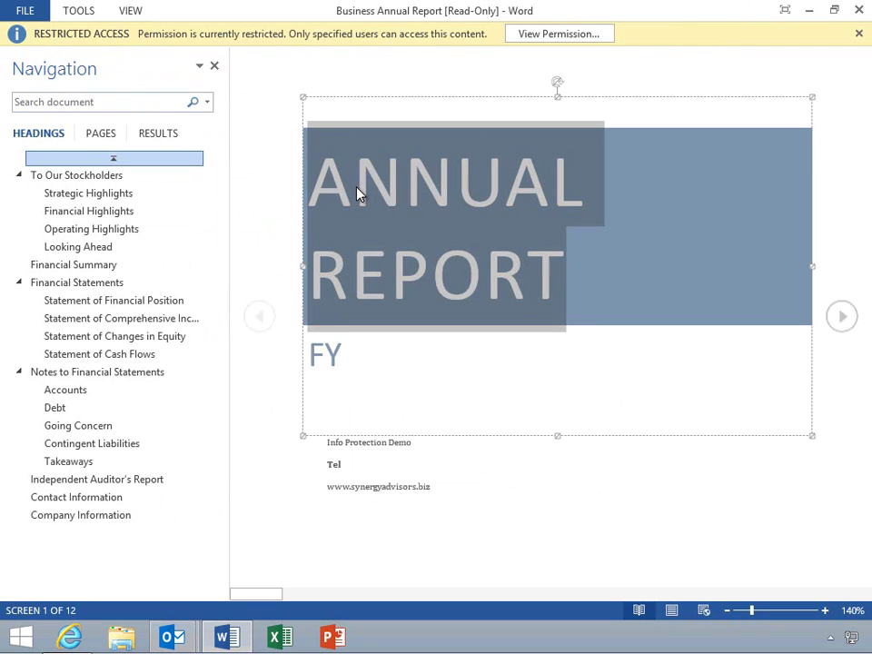
pyautogui.rightClick(359, 193)
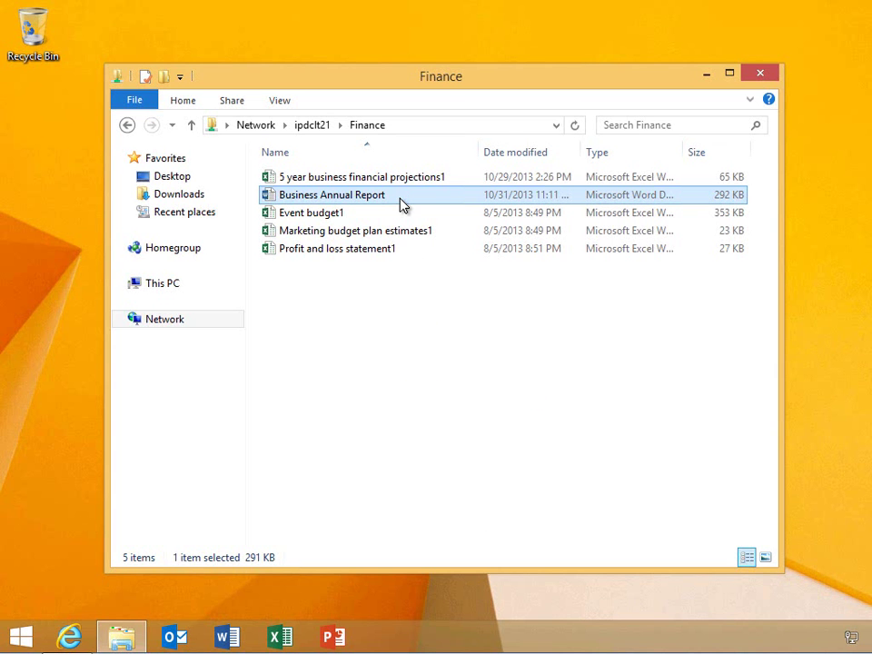
# Try opening Business Annual Report from the Finance folder, decline updated permission, and close Word
pyautogui.doubleClick(403, 204)
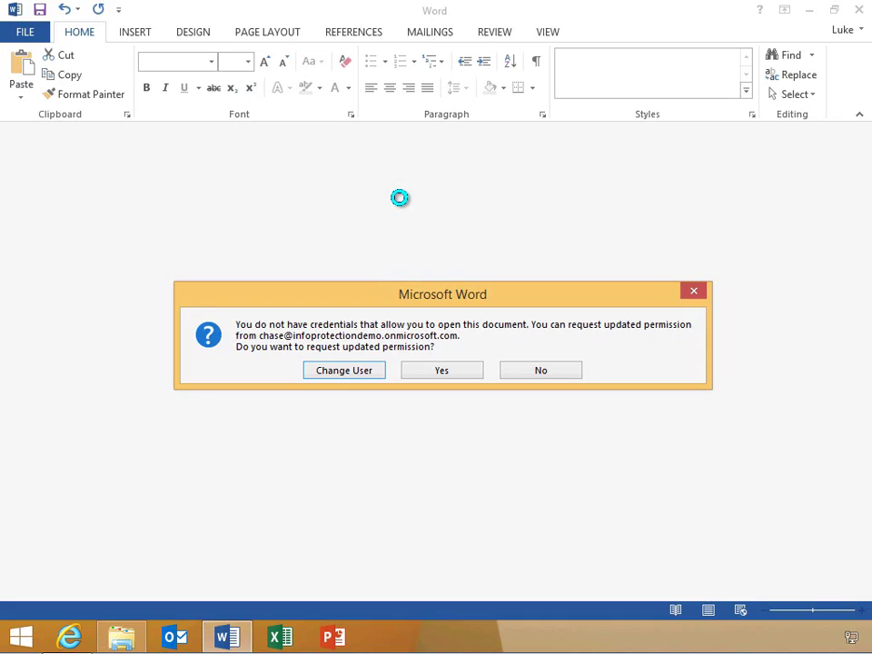
pyautogui.click(541, 370)
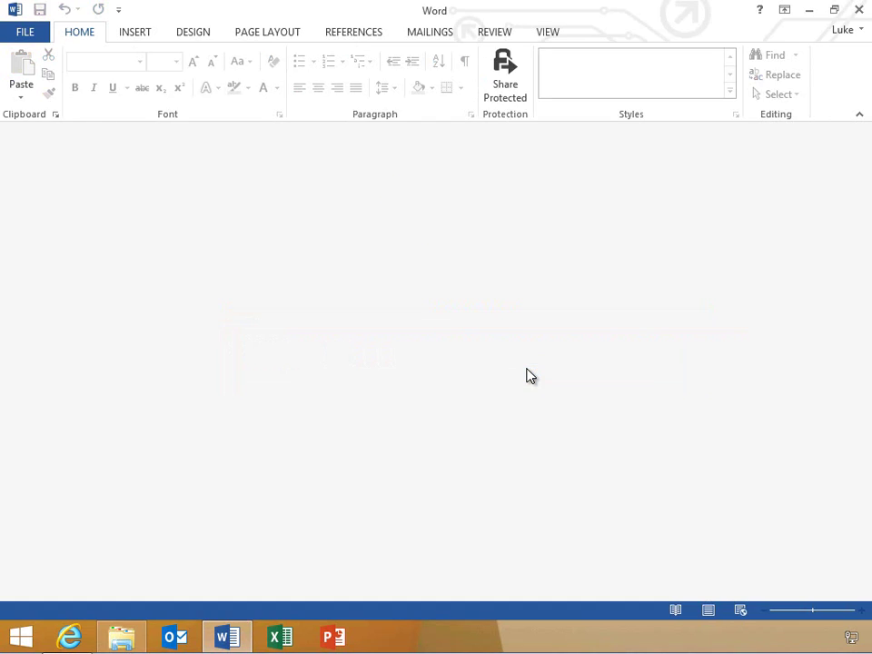
pyautogui.click(859, 12)
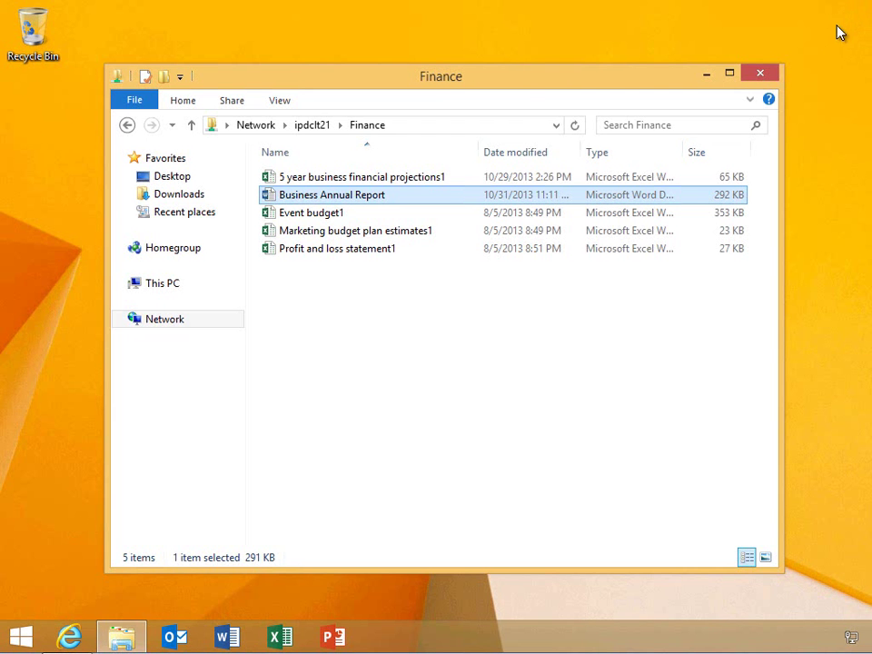
# Copy Business Annual Report from the Finance folder to the desktop and close Explorer
pyautogui.rightClick(369, 203)
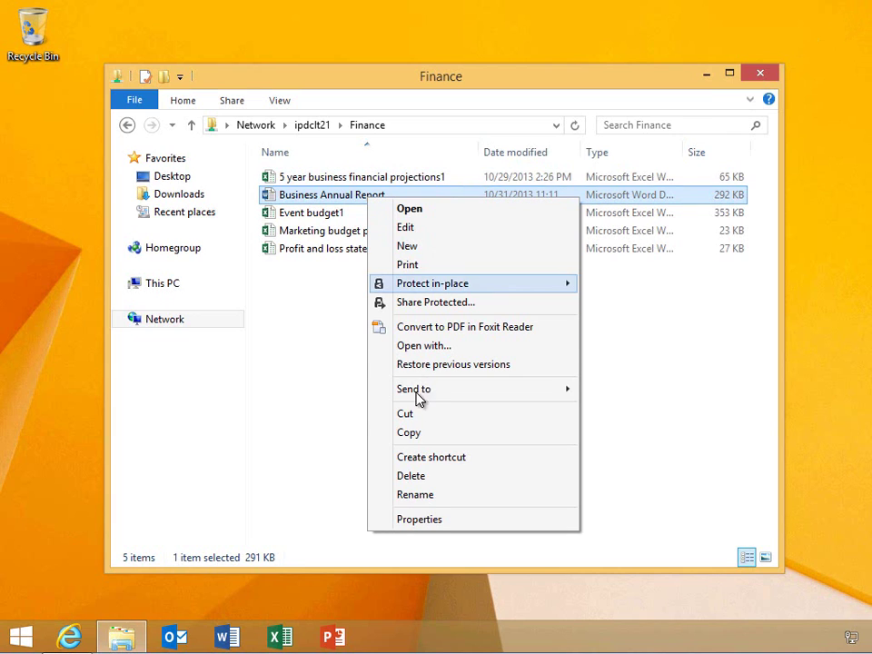
pyautogui.click(420, 436)
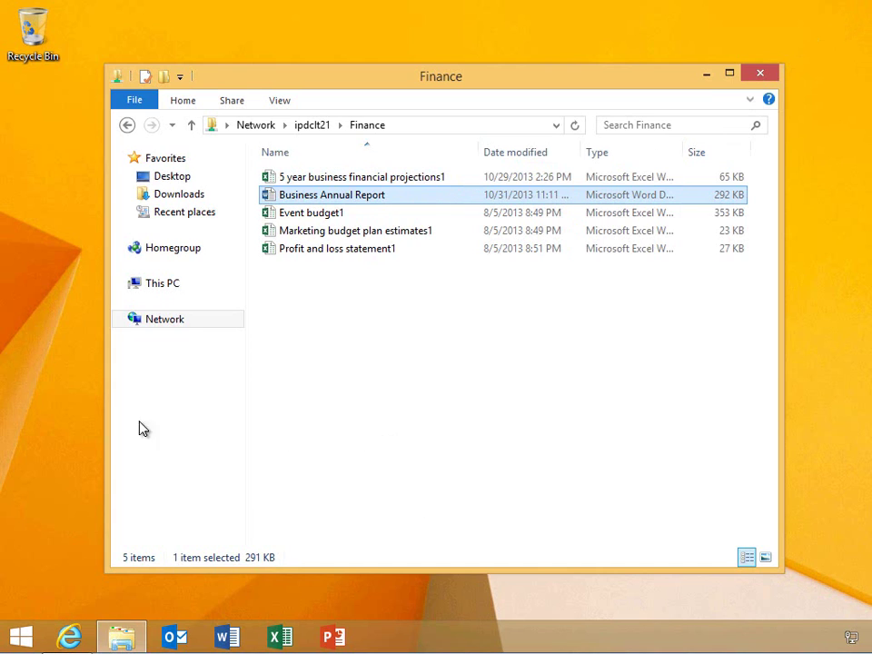
pyautogui.rightClick(36, 410)
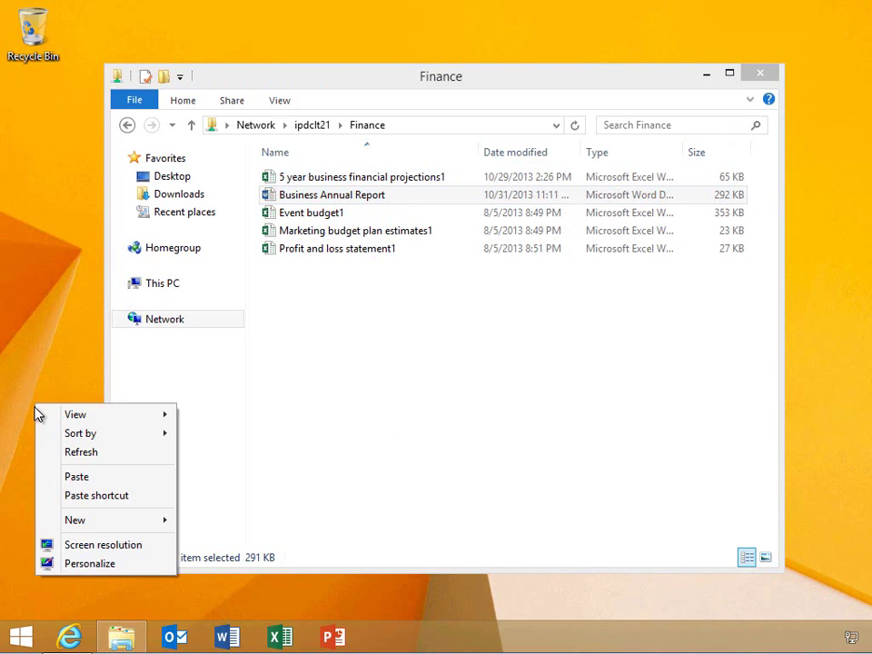
pyautogui.click(76, 475)
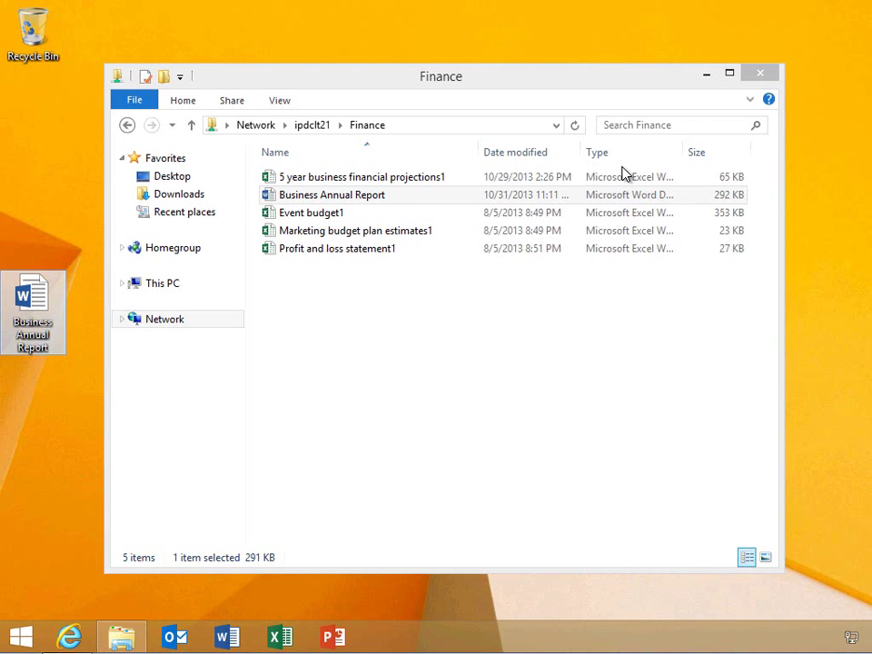
pyautogui.click(761, 77)
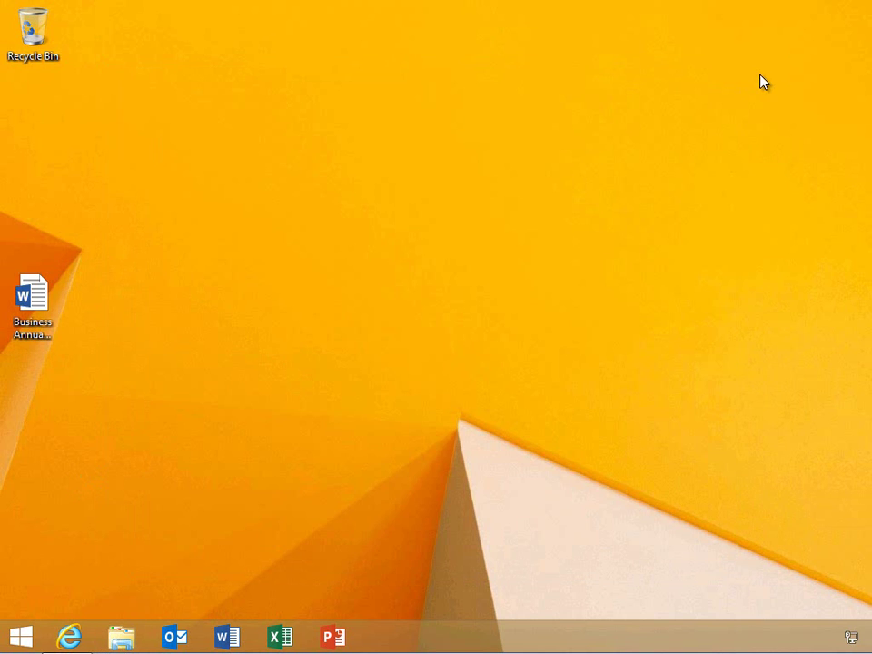
# Try opening the desktop copy, decline updated permission, and close Word
pyautogui.doubleClick(32, 297)
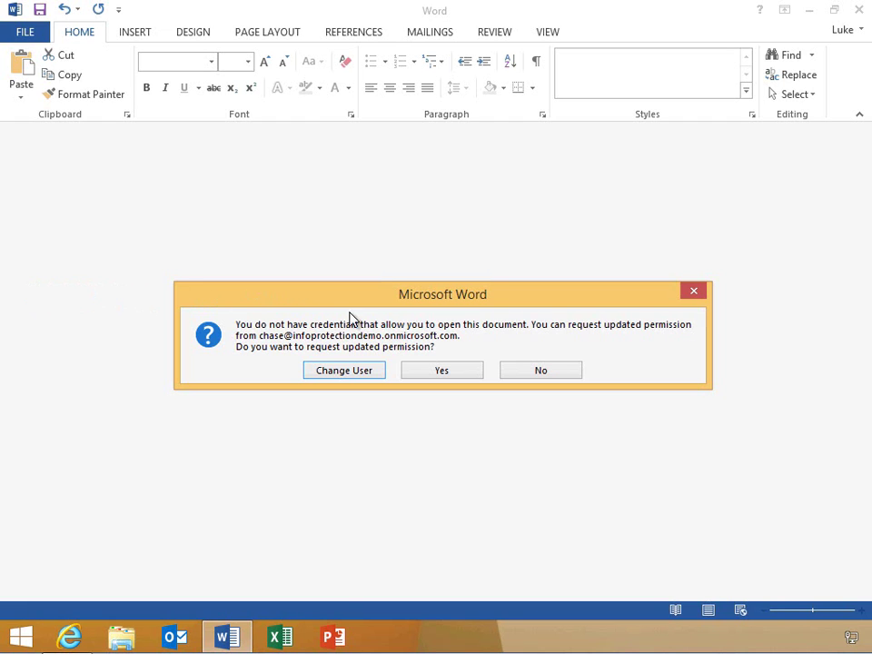
pyautogui.click(549, 375)
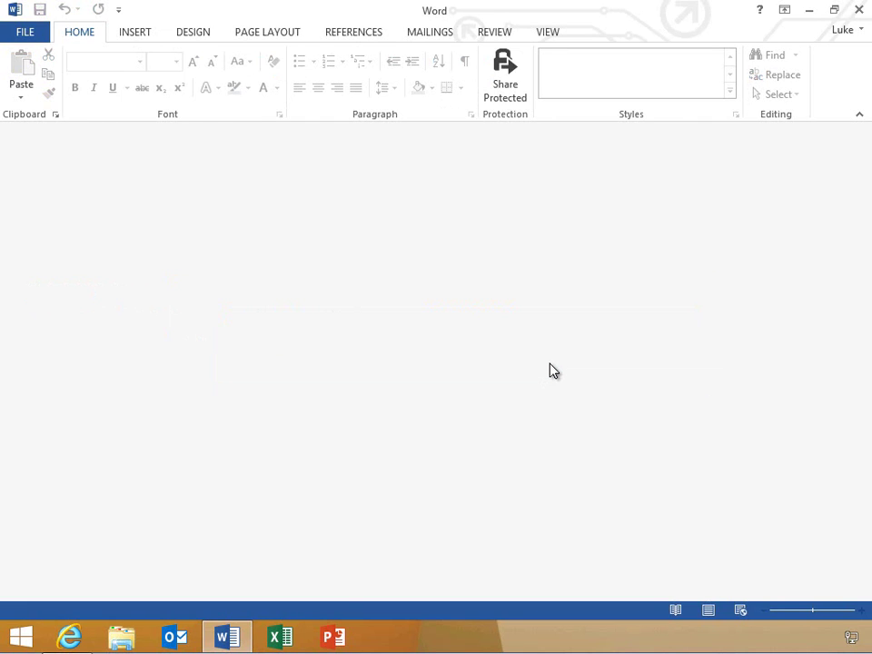
pyautogui.click(861, 12)
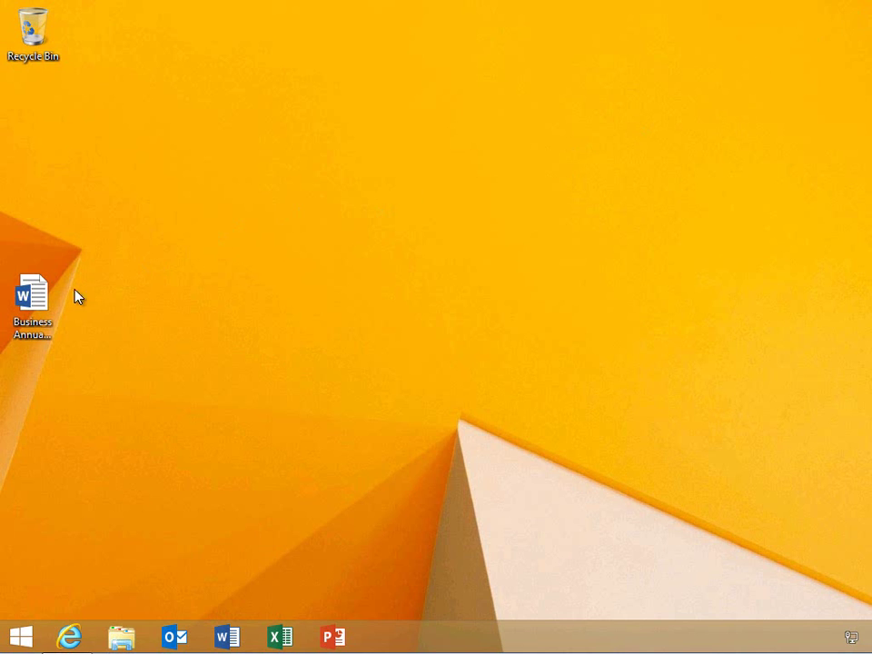
# Try opening the desktop report copy in WordPad and dismiss the Rights Management error
pyautogui.rightClick(34, 285)
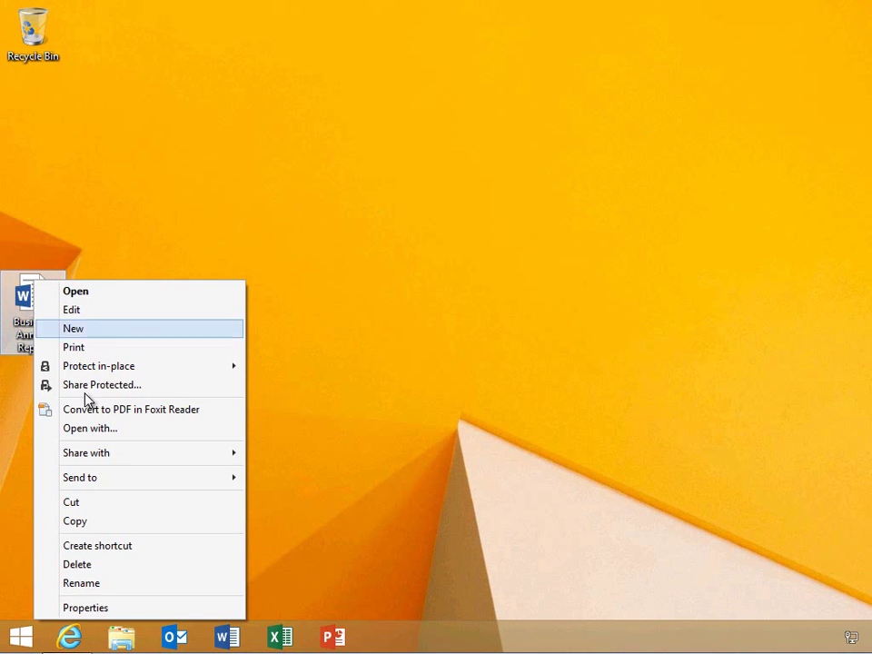
pyautogui.click(91, 429)
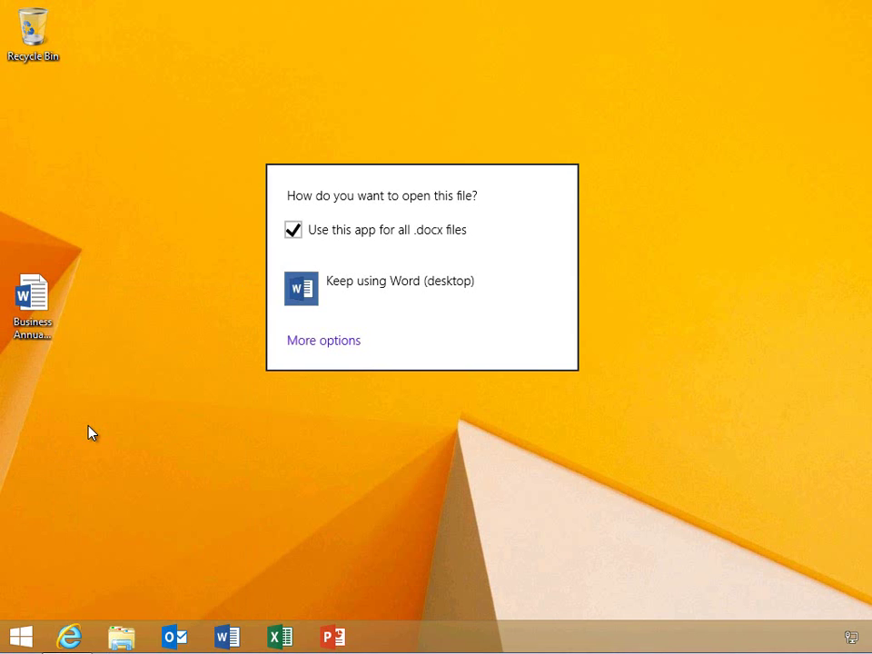
pyautogui.click(300, 343)
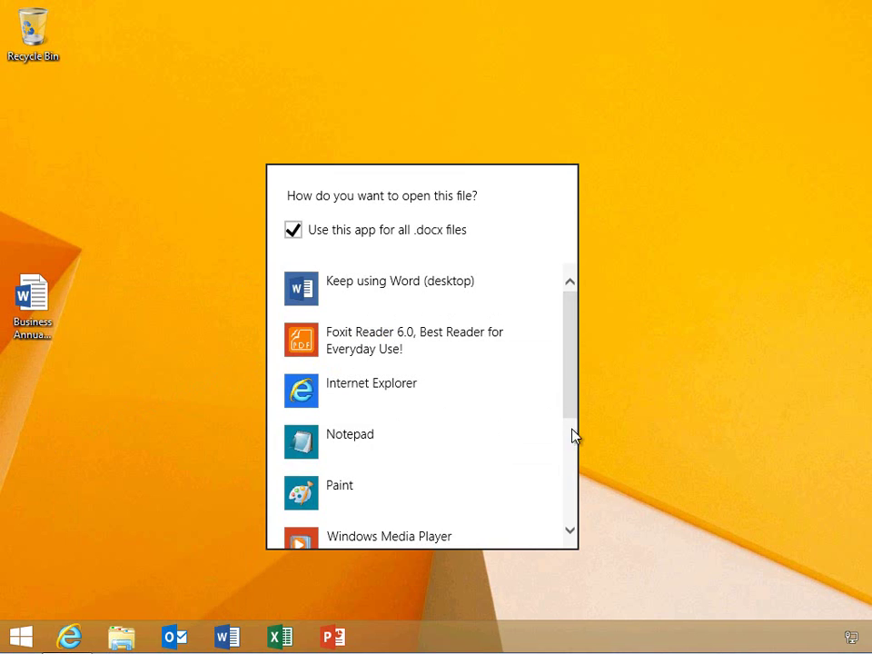
pyautogui.scroll(-5, 575, 482)
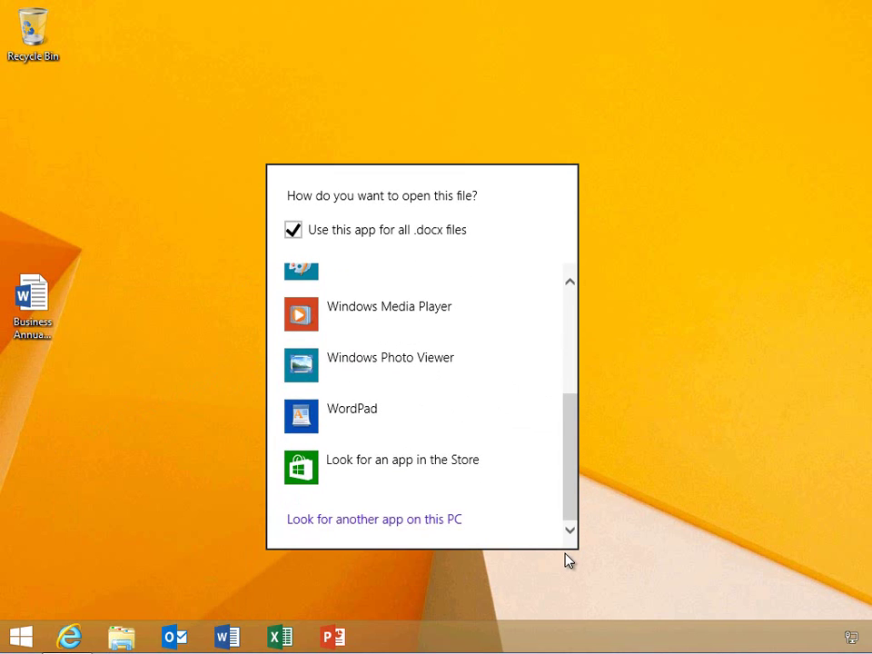
pyautogui.click(368, 420)
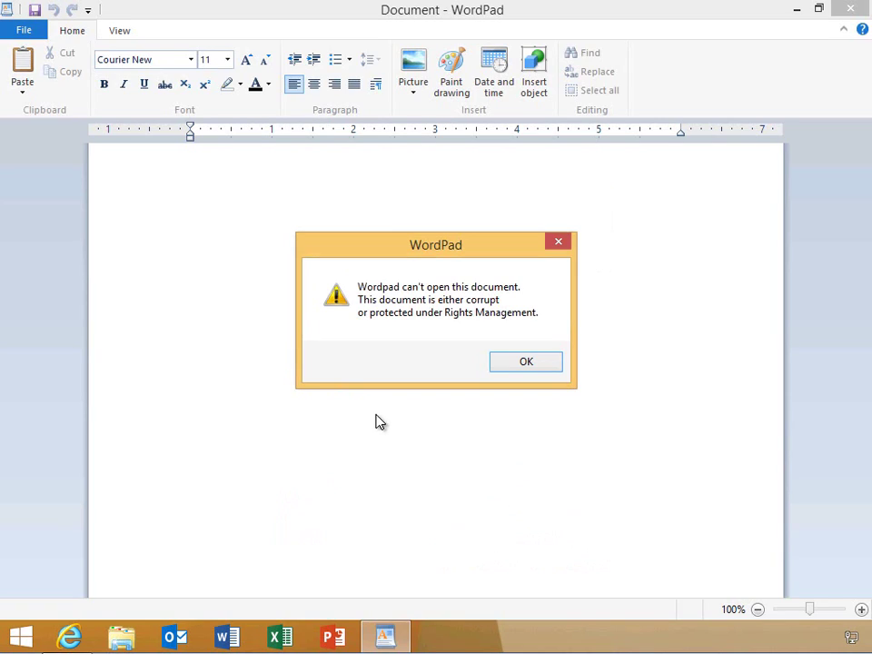
pyautogui.click(525, 362)
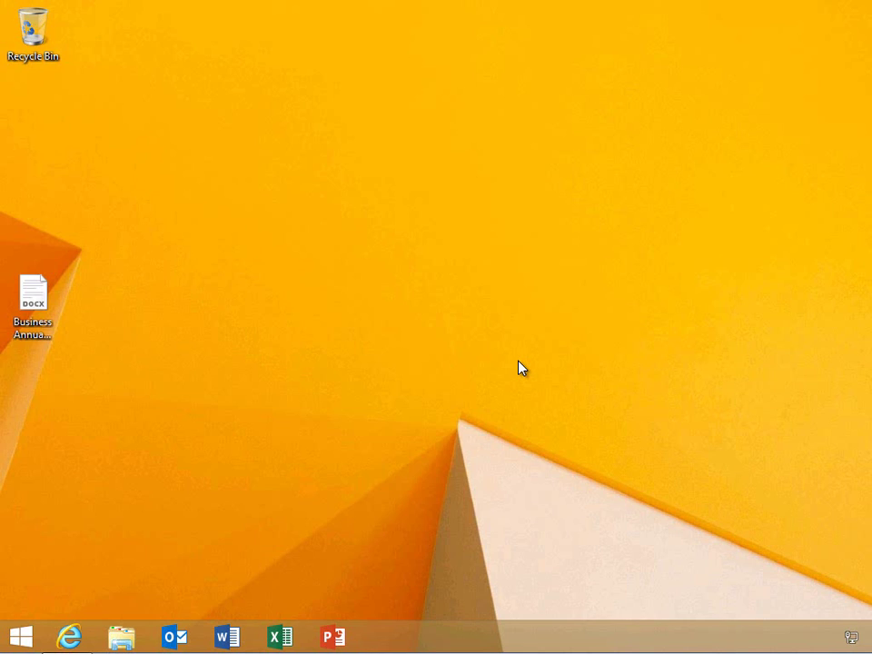
# Open the desktop report copy with Notepad to view its encrypted contents
pyautogui.rightClick(33, 308)
pyautogui.click(111, 420)
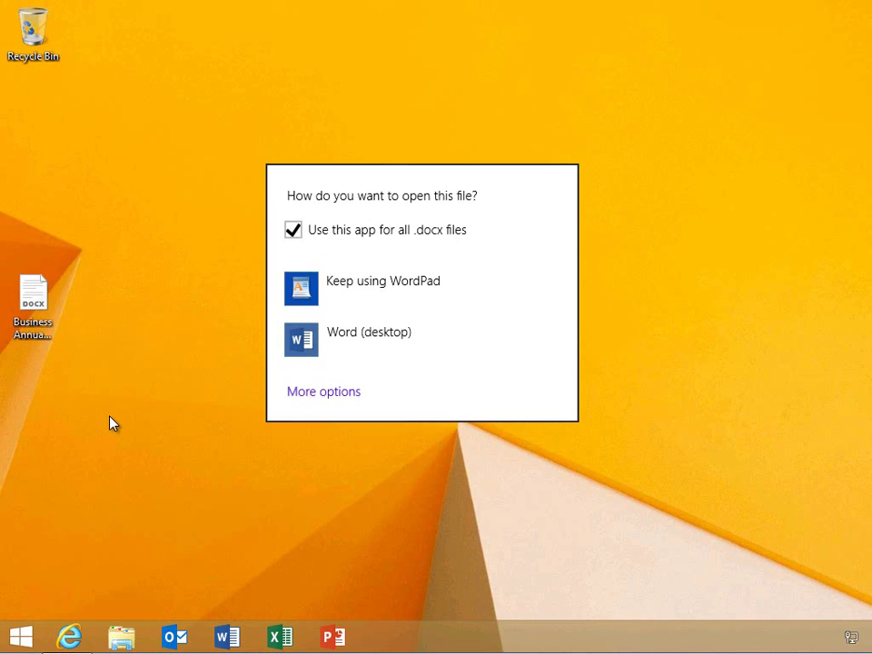
pyautogui.click(320, 399)
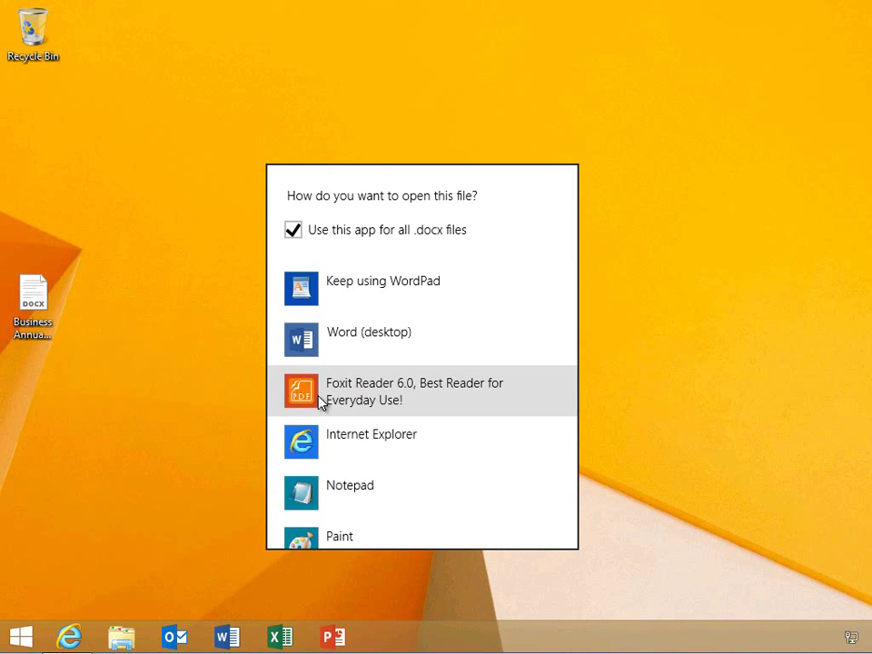
pyautogui.click(355, 498)
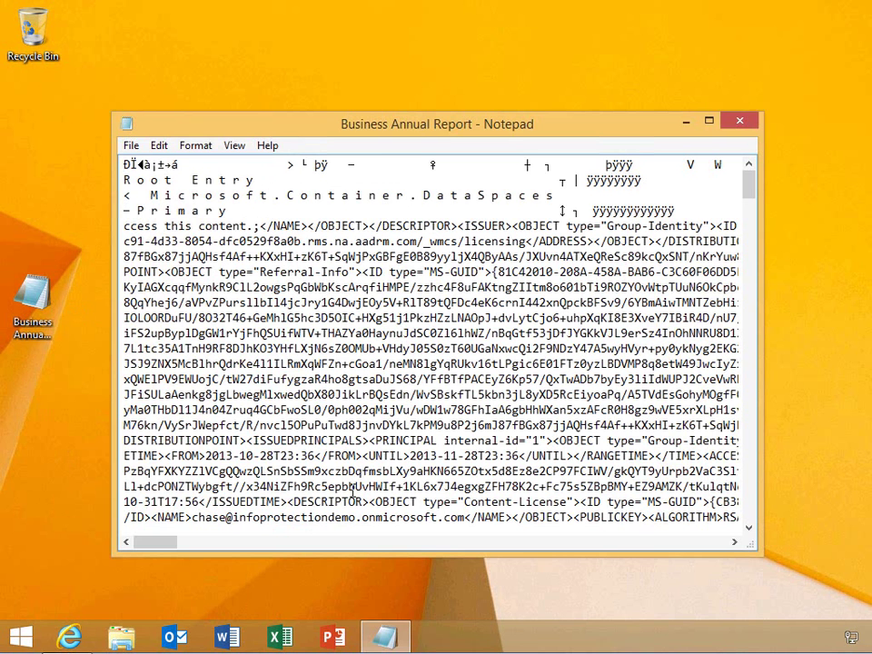